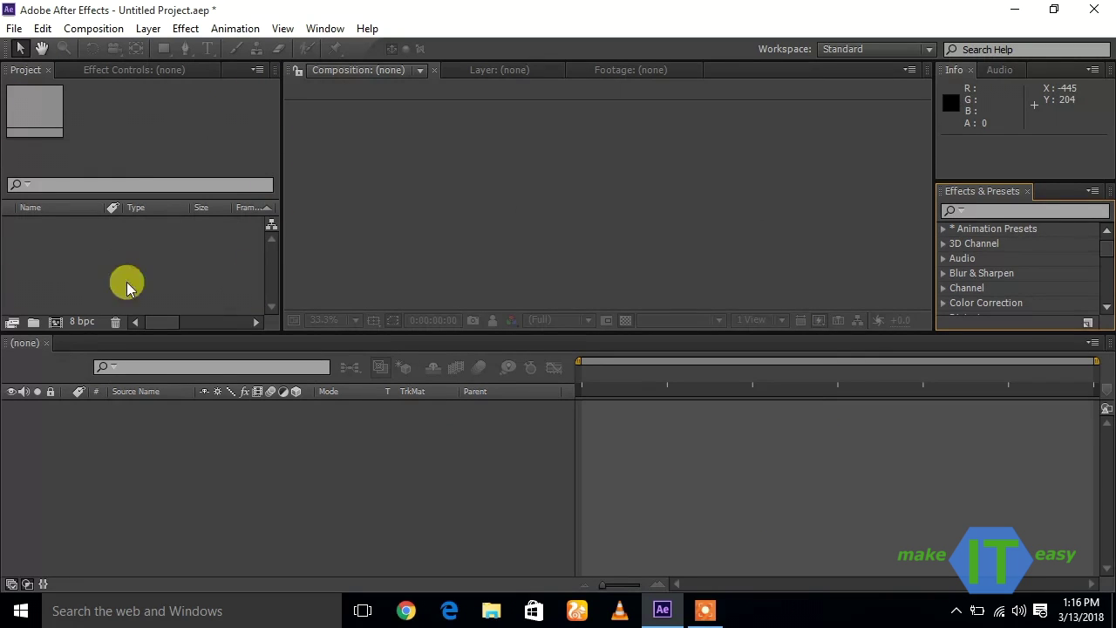
Step: Look over the empty project, composition and info areas and browse the list of effects and presets
{"action": "left_click", "coordinate": [30, 75]}
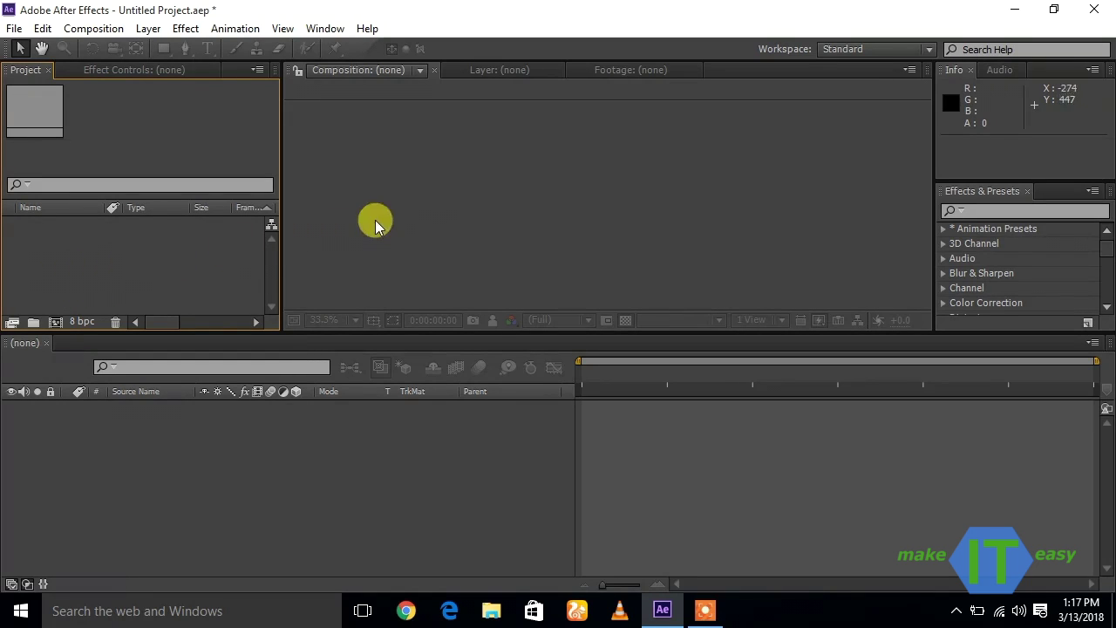
{"action": "left_click", "coordinate": [368, 194]}
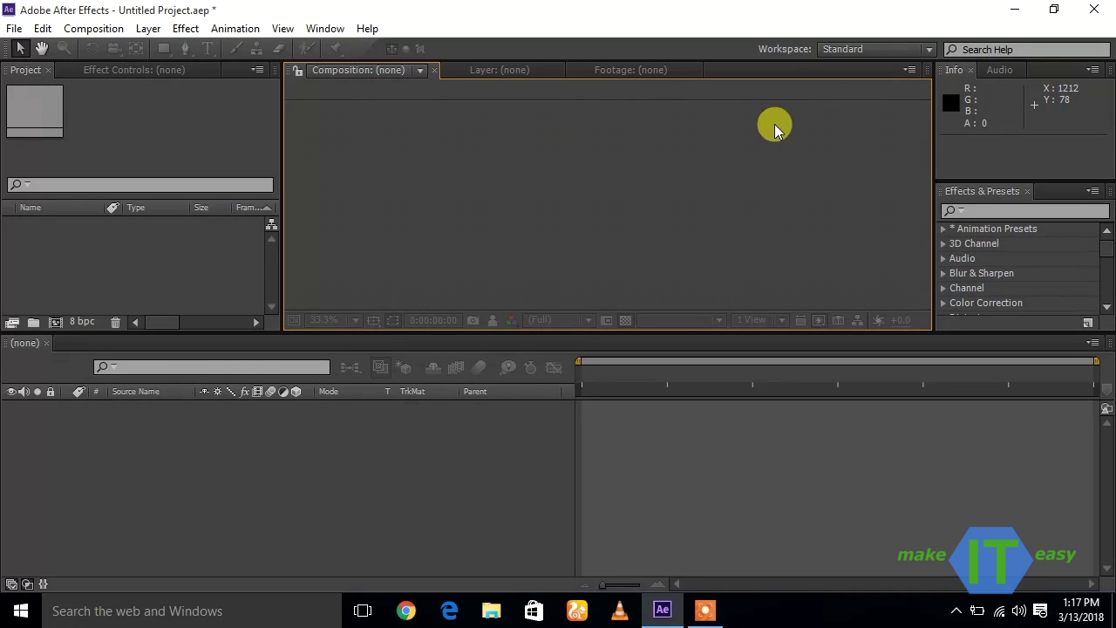
{"action": "left_click", "coordinate": [954, 70]}
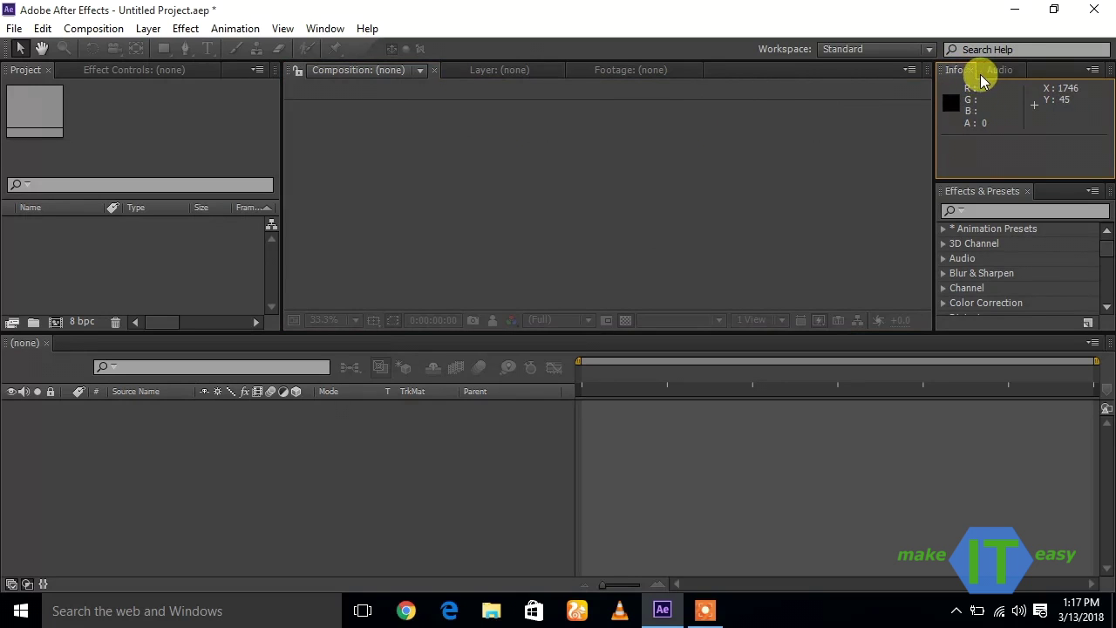
{"action": "left_click", "coordinate": [994, 70]}
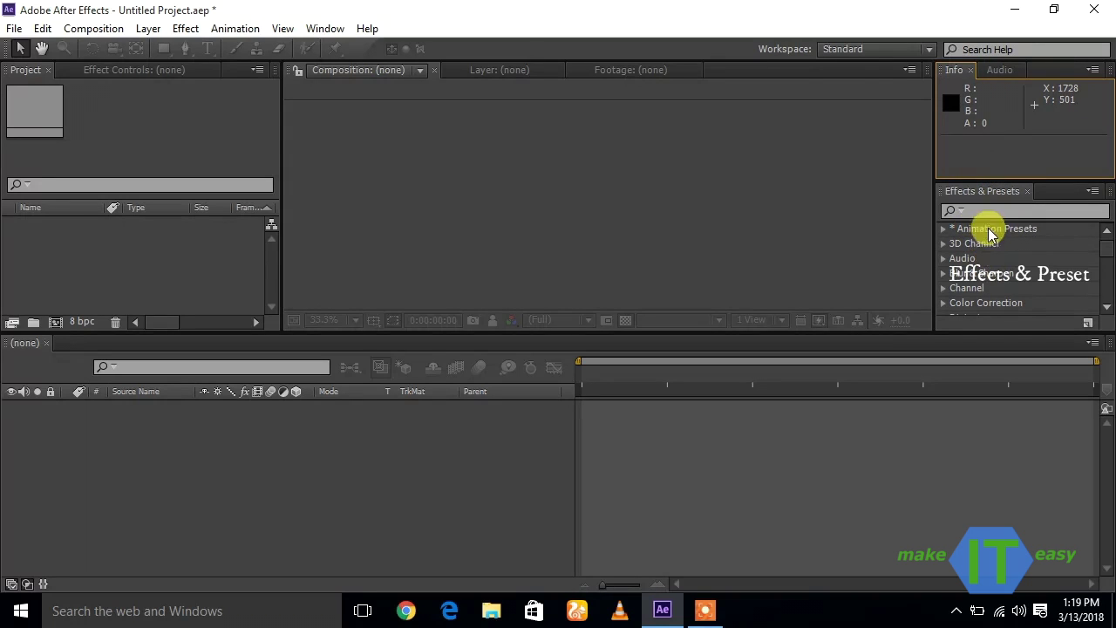
{"action": "left_click", "coordinate": [1102, 252]}
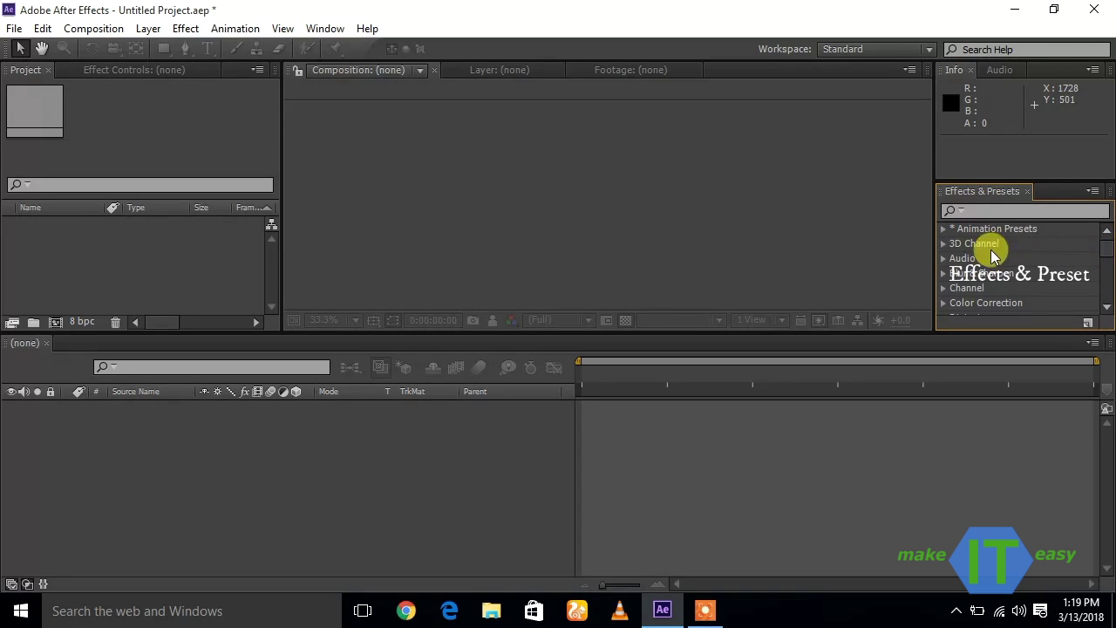
{"action": "scroll", "coordinate": [975, 285], "scroll_direction": "down", "scroll_amount": 5}
{"action": "scroll", "coordinate": [976, 285], "scroll_direction": "up", "scroll_amount": 5}
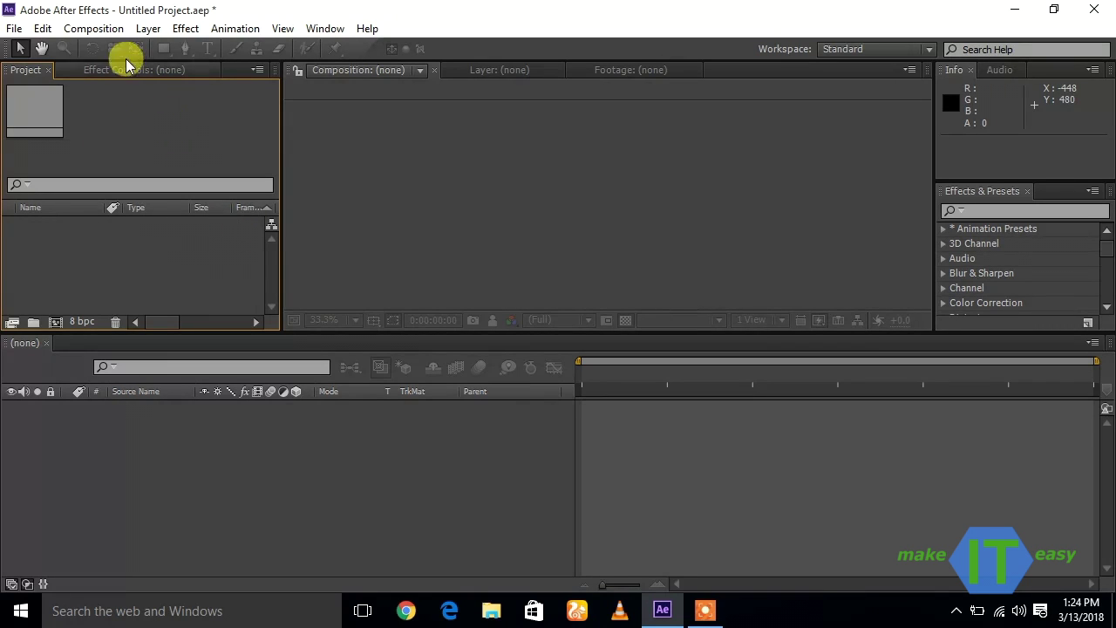
Step: Create a new composition with the HDV/HDTV 720 29.97 preset and undo its creation
{"action": "left_click", "coordinate": [93, 30]}
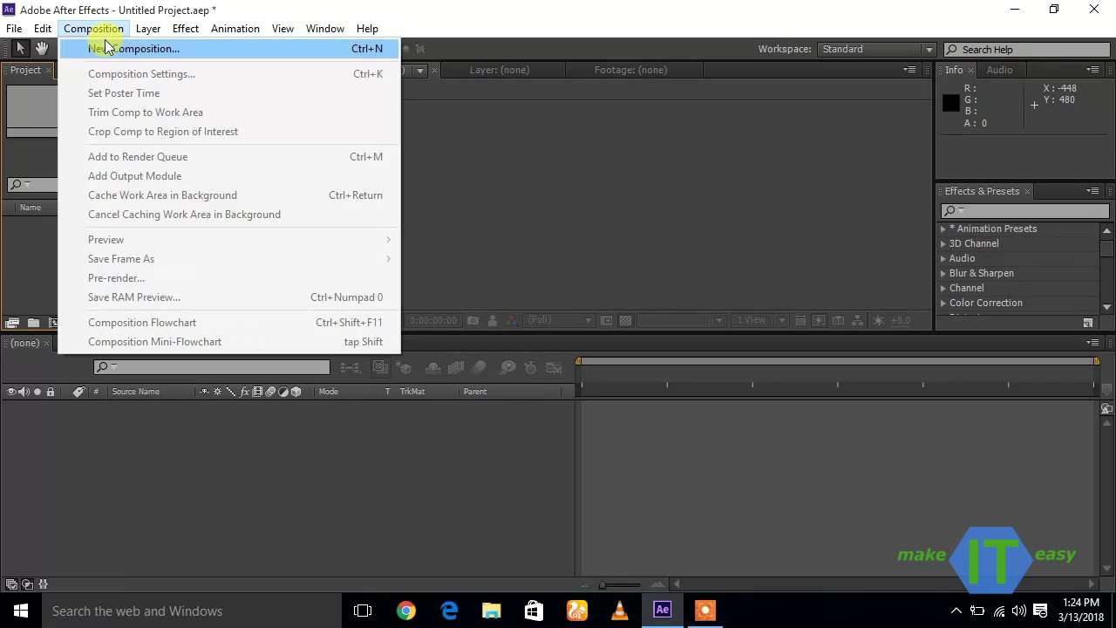
{"action": "left_click", "coordinate": [112, 50]}
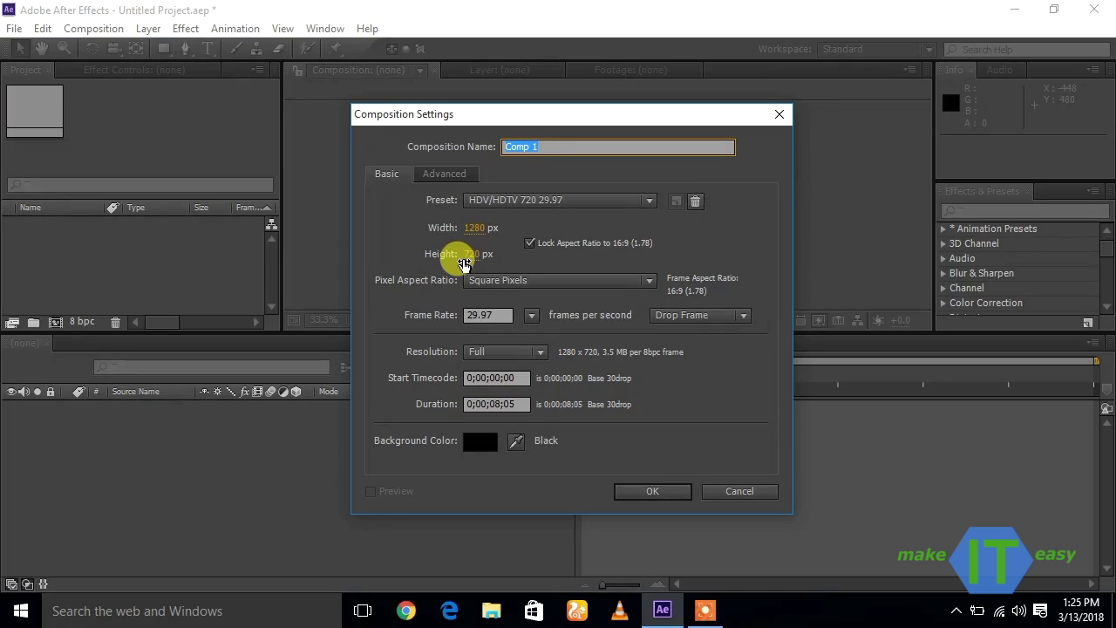
{"action": "left_click", "coordinate": [467, 263]}
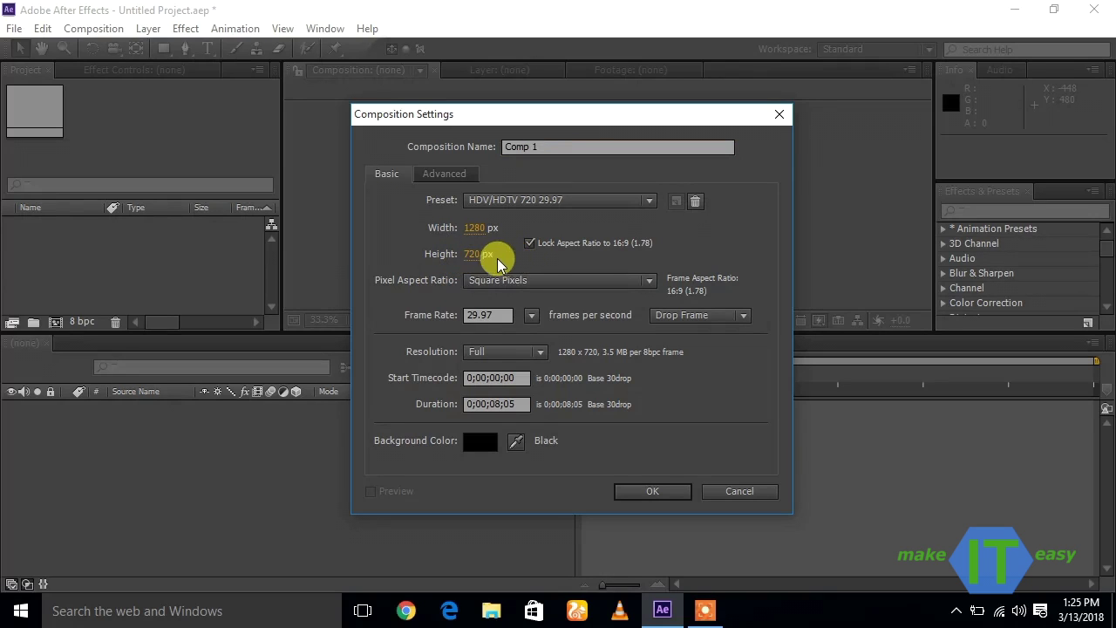
{"action": "left_click", "coordinate": [557, 208]}
{"action": "left_click", "coordinate": [566, 199]}
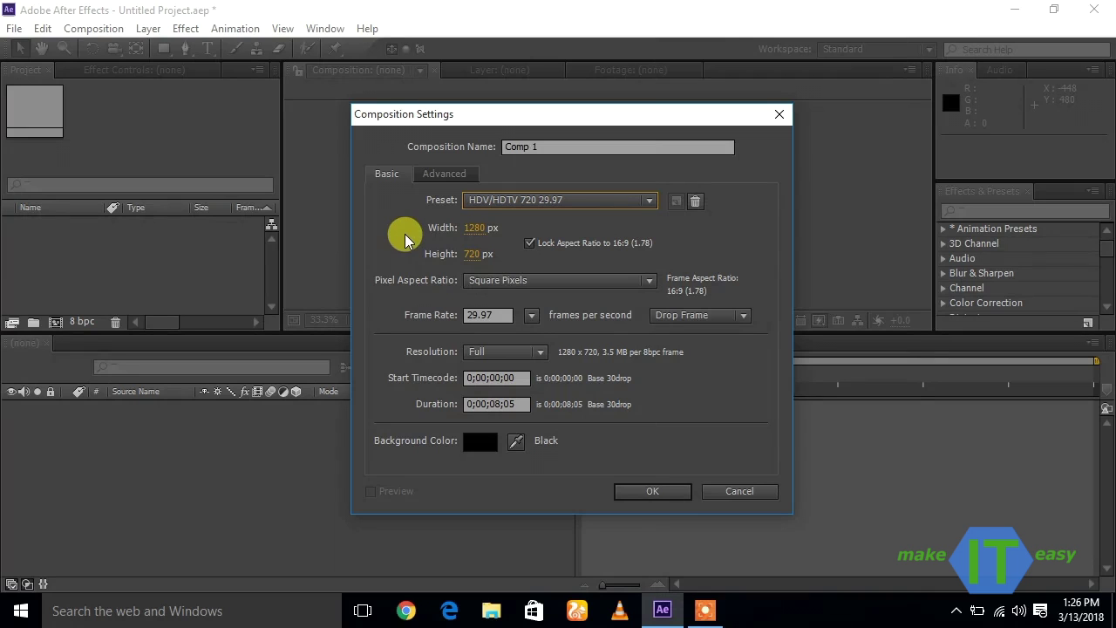
{"action": "left_click", "coordinate": [645, 493]}
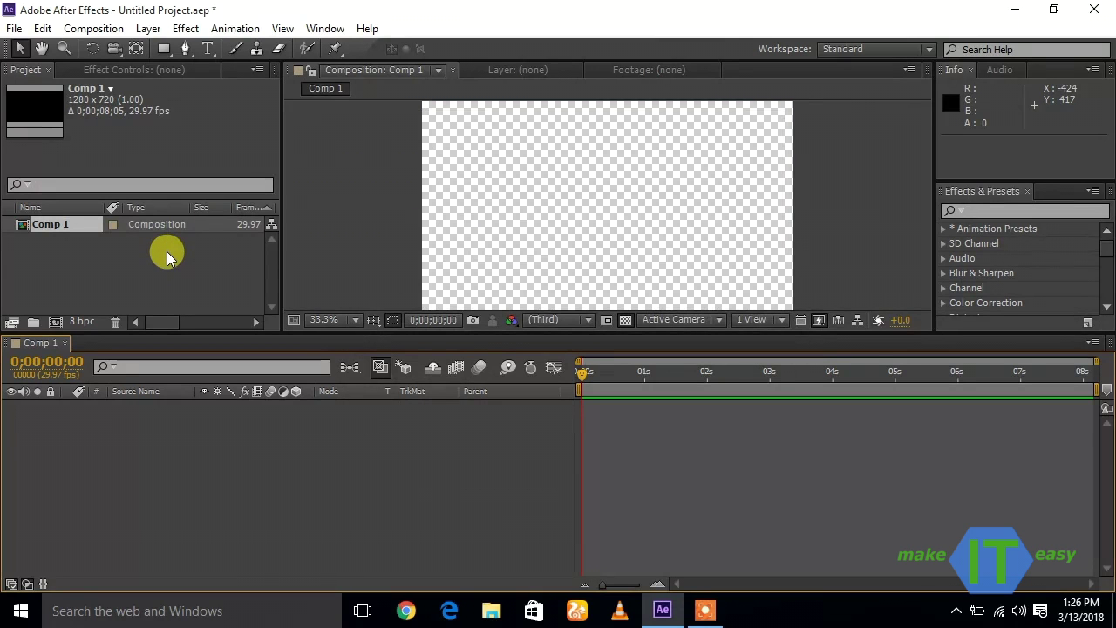
{"action": "key", "text": "ctrl+z"}
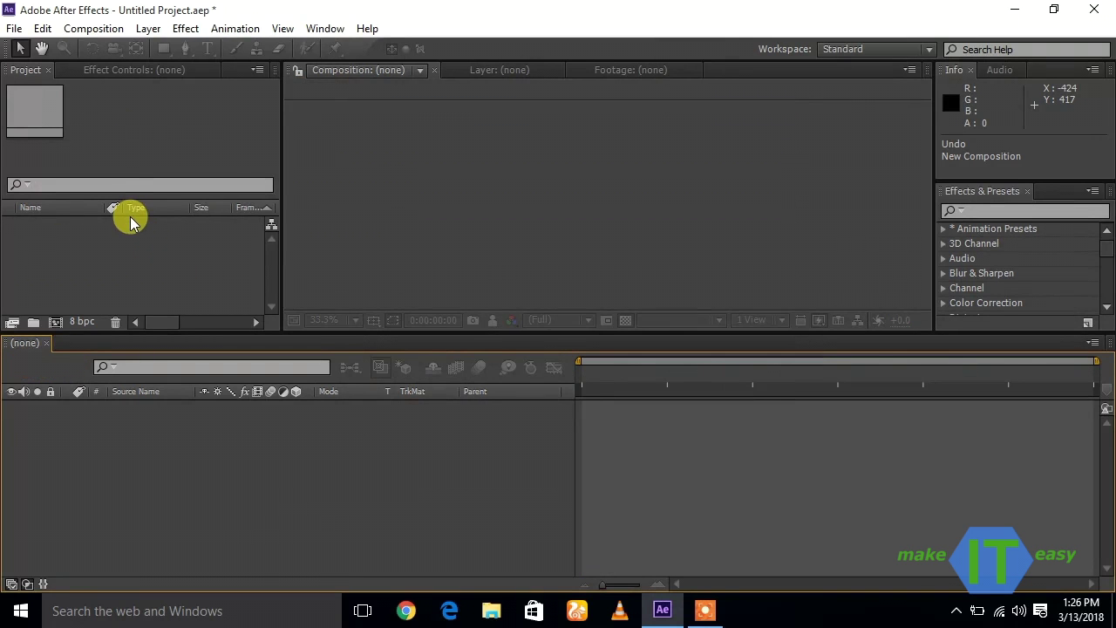
{"action": "left_click", "coordinate": [110, 248]}
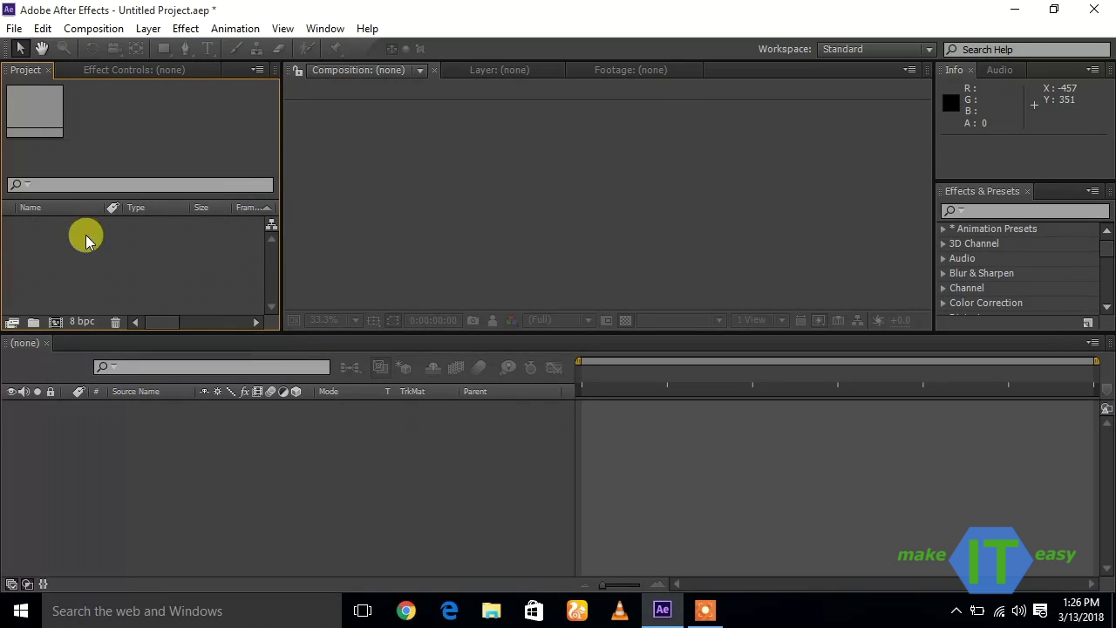
{"action": "left_click", "coordinate": [14, 29]}
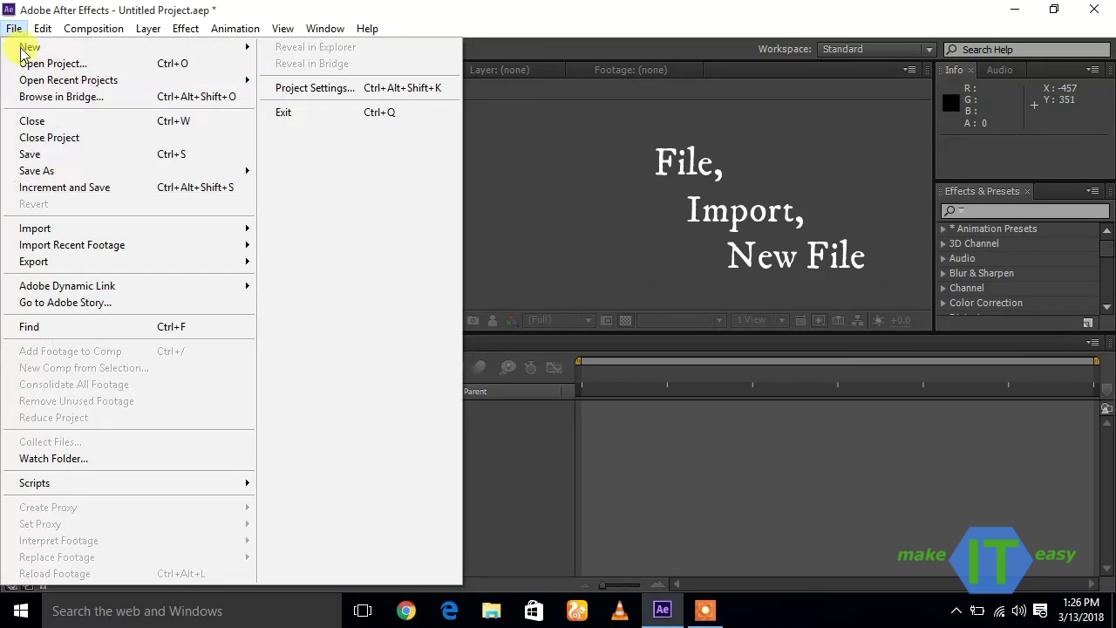
{"action": "mouse_move", "coordinate": [100, 238]}
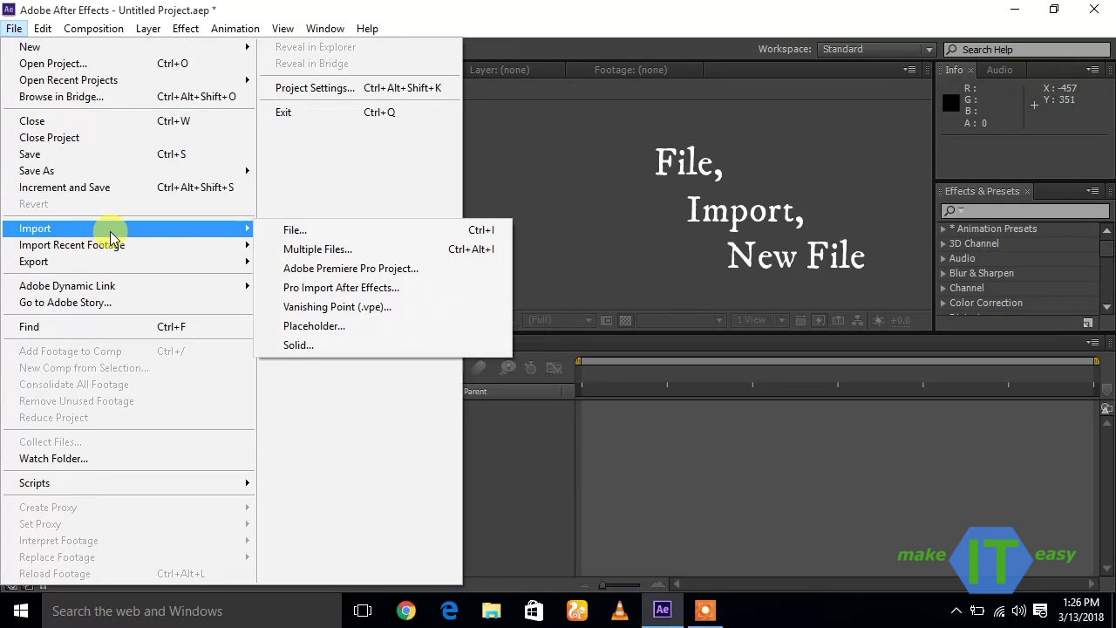
{"action": "left_click", "coordinate": [325, 232]}
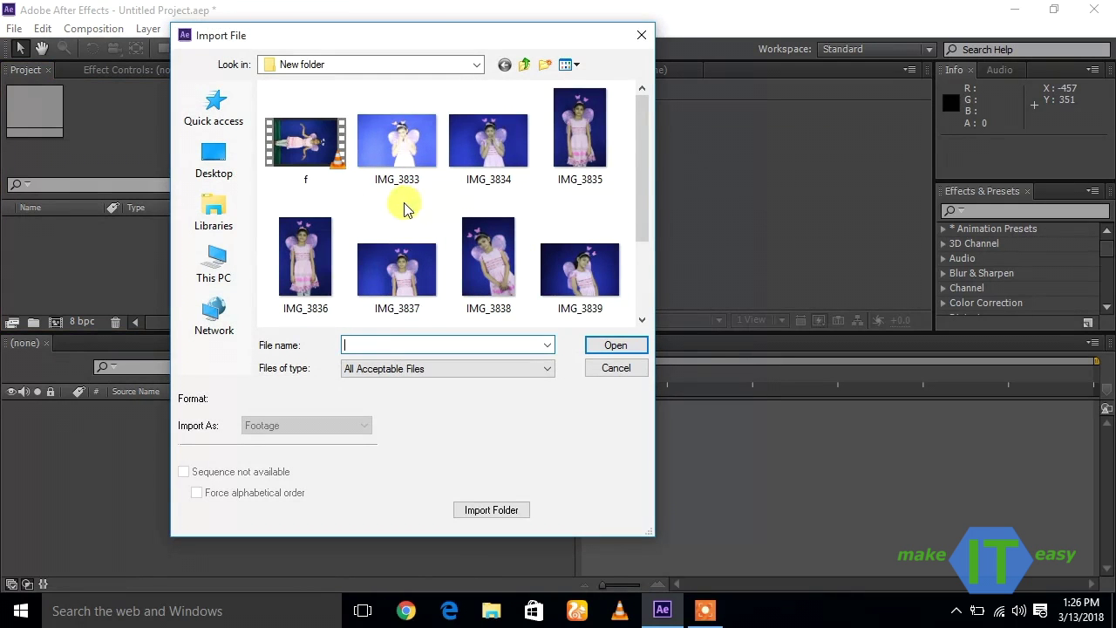
{"action": "left_click_drag", "start_coordinate": [642, 165], "coordinate": [640, 252]}
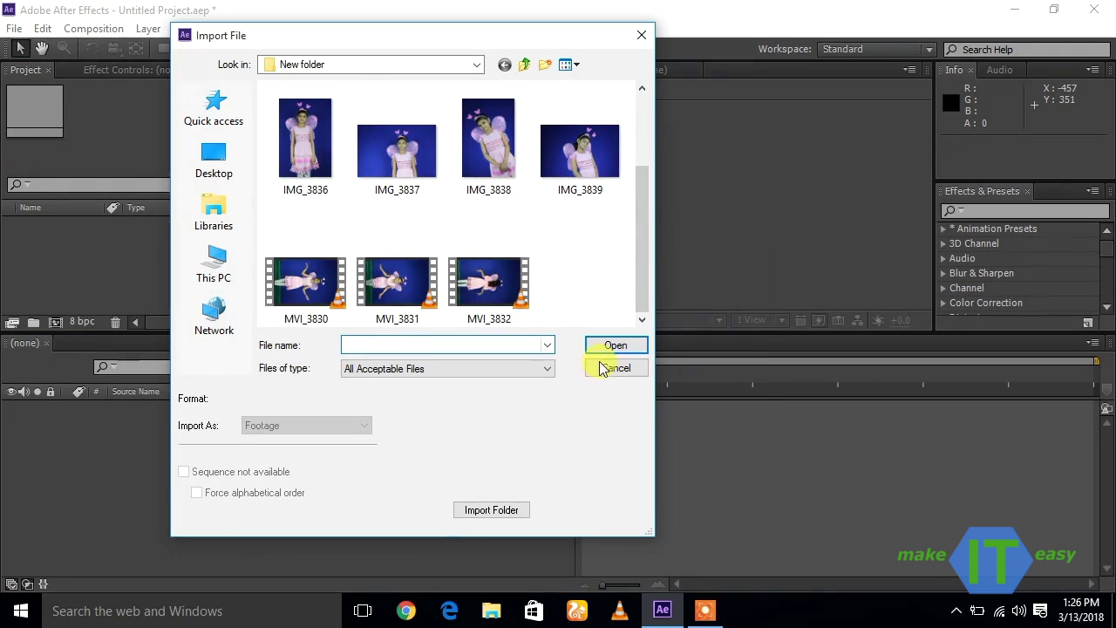
{"action": "left_click", "coordinate": [637, 40]}
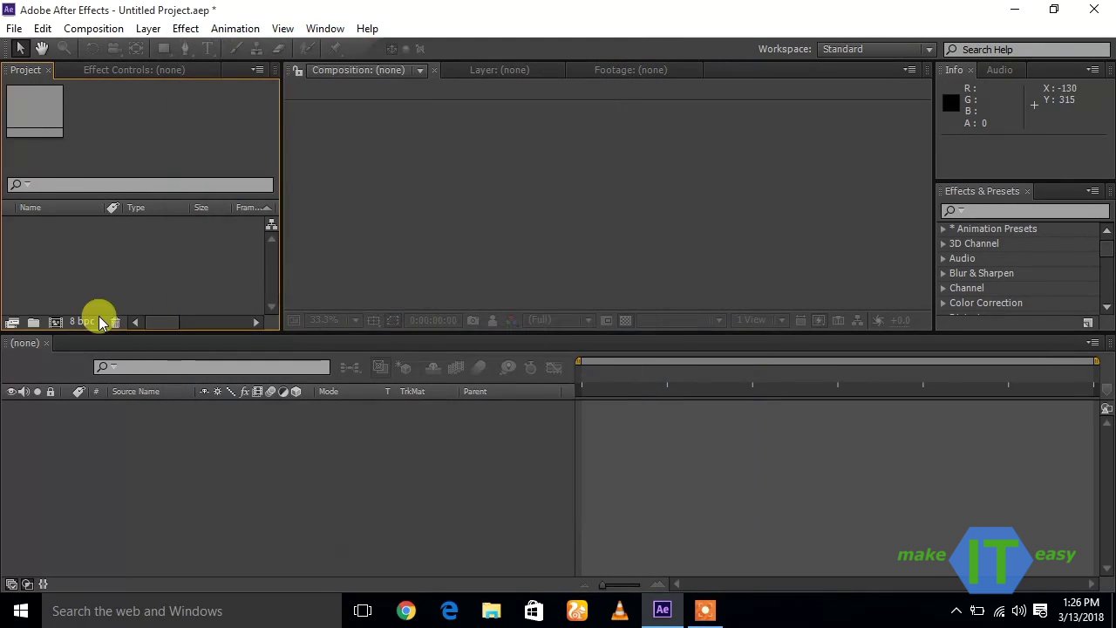
{"action": "double_click", "coordinate": [134, 265]}
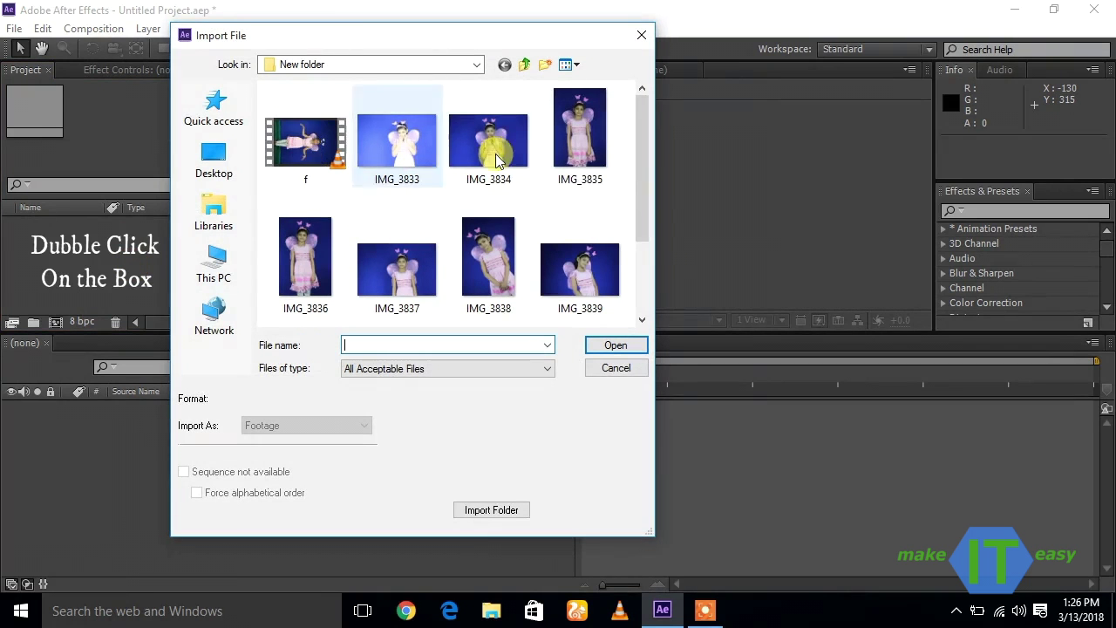
{"action": "left_click_drag", "start_coordinate": [640, 157], "coordinate": [639, 231]}
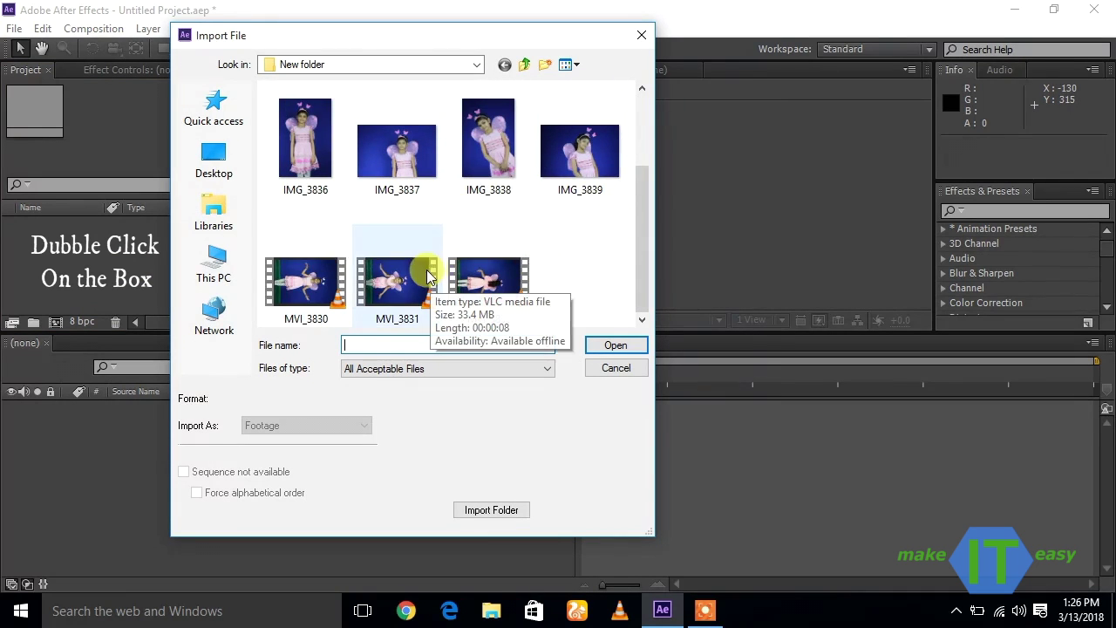
{"action": "left_click", "coordinate": [616, 367]}
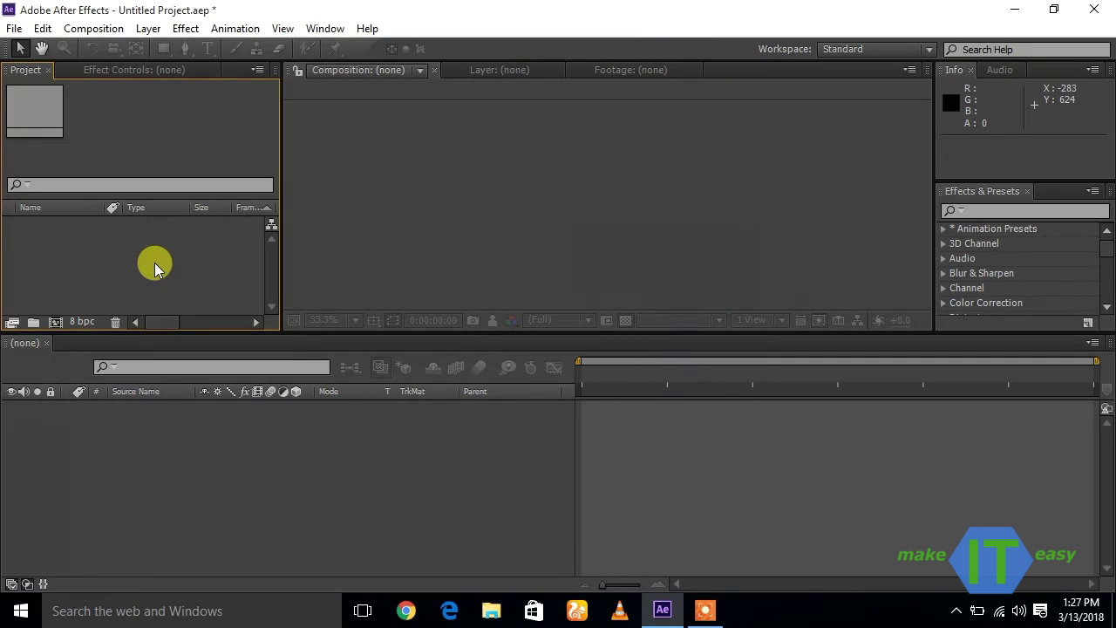
{"action": "key", "text": "ctrl+i"}
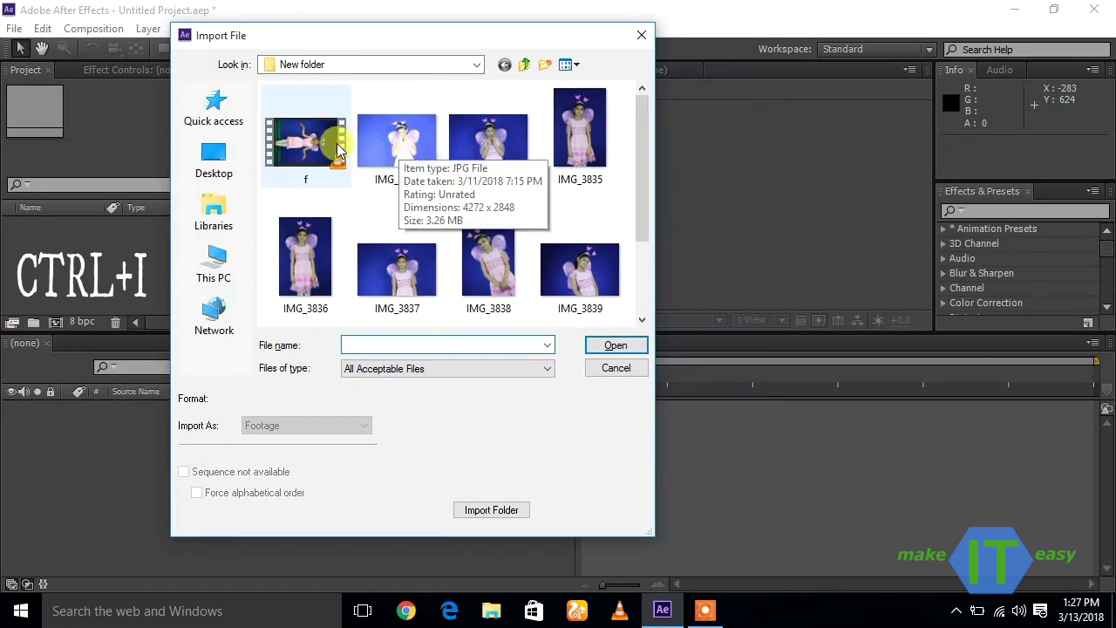
{"action": "scroll", "coordinate": [622, 259], "scroll_direction": "down", "scroll_amount": 3}
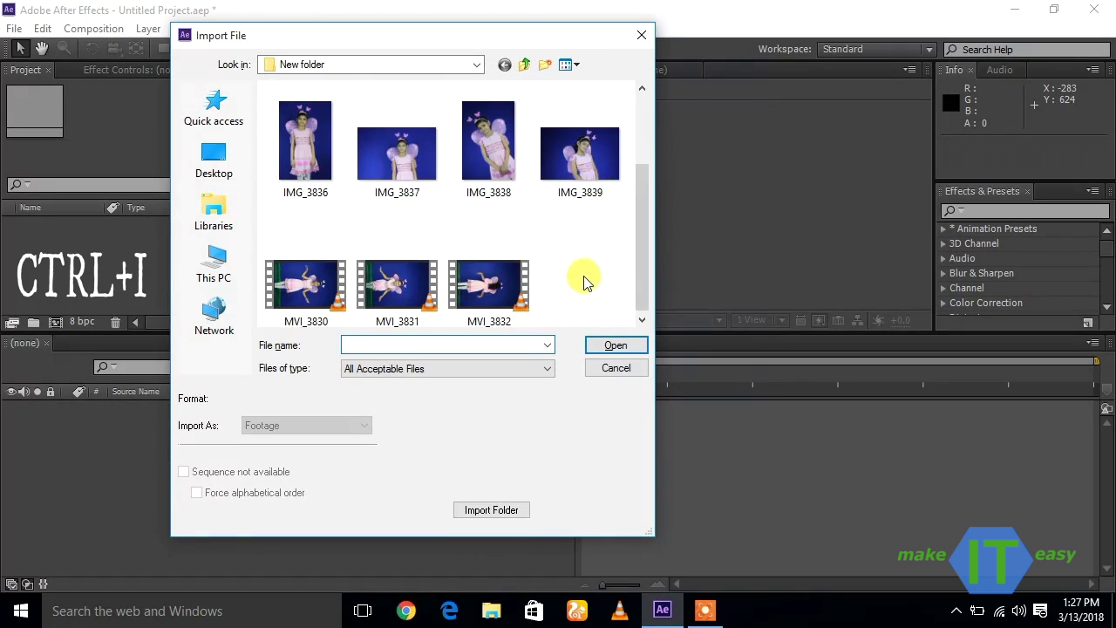
{"action": "left_click_drag", "start_coordinate": [637, 274], "coordinate": [639, 232]}
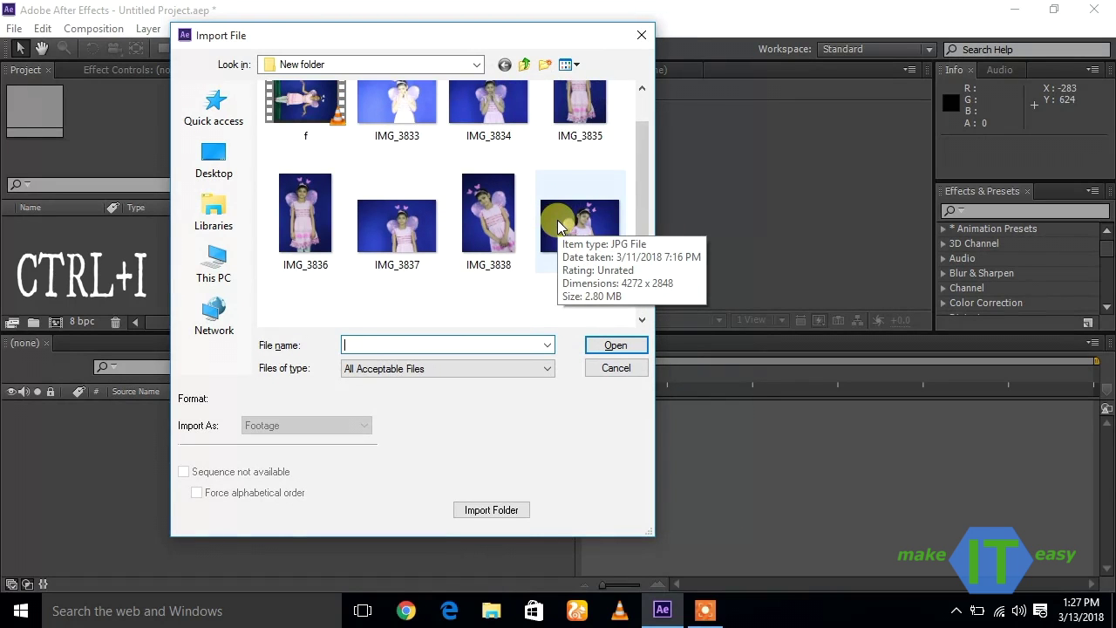
{"action": "left_click", "coordinate": [641, 38]}
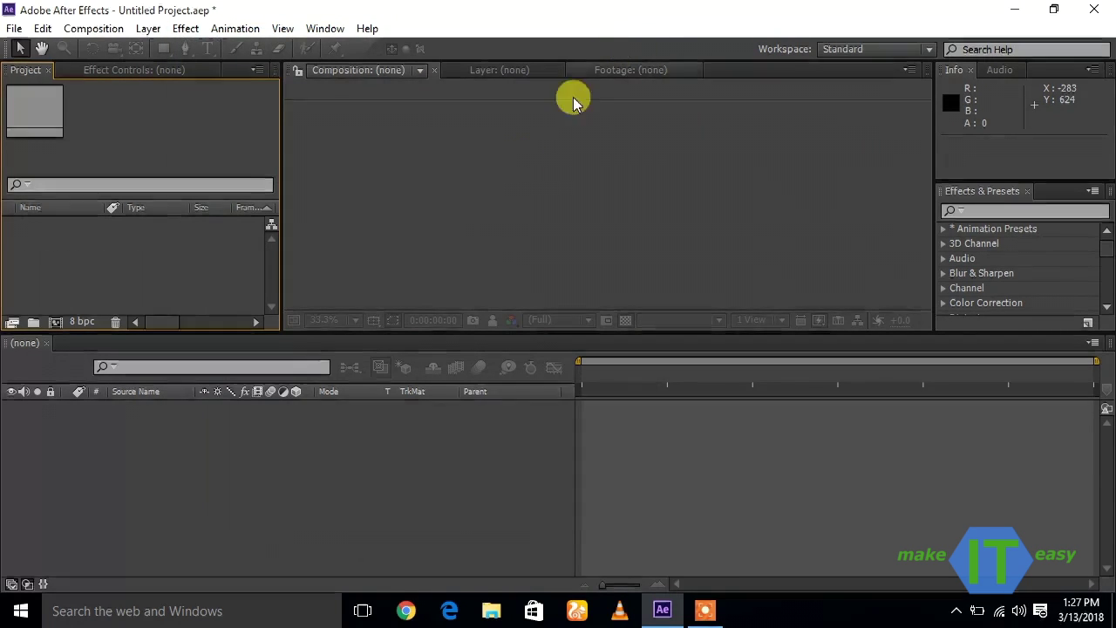
Step: Import the video clip MVI_3832 from New folder into the project as footage
{"action": "double_click", "coordinate": [225, 253]}
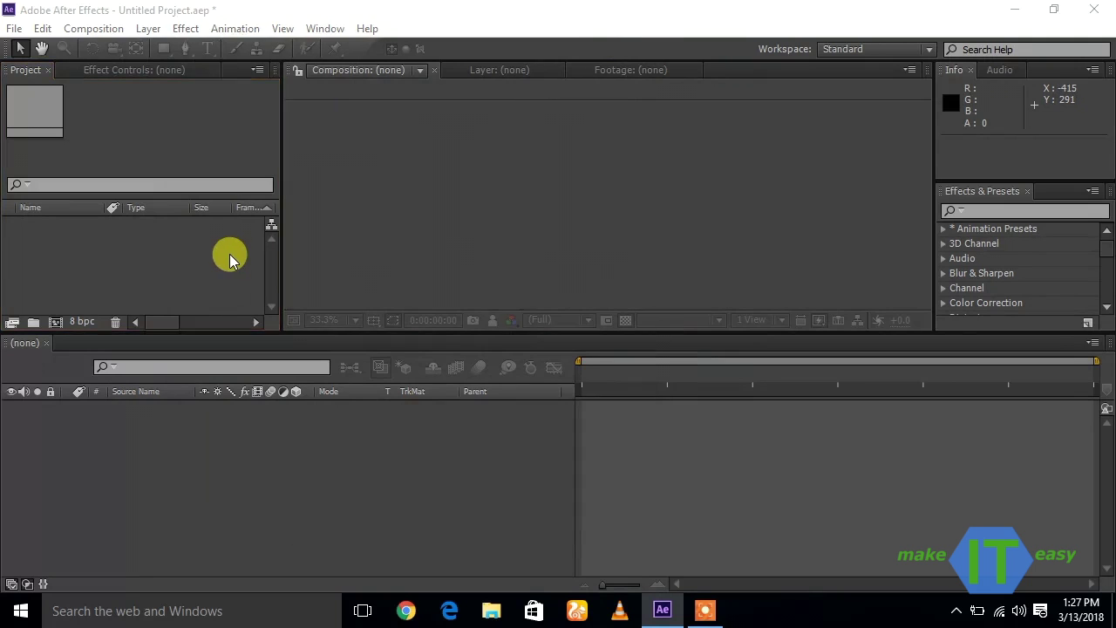
{"action": "scroll", "coordinate": [641, 182], "scroll_direction": "down", "scroll_amount": 2}
{"action": "left_click_drag", "start_coordinate": [641, 182], "coordinate": [652, 139]}
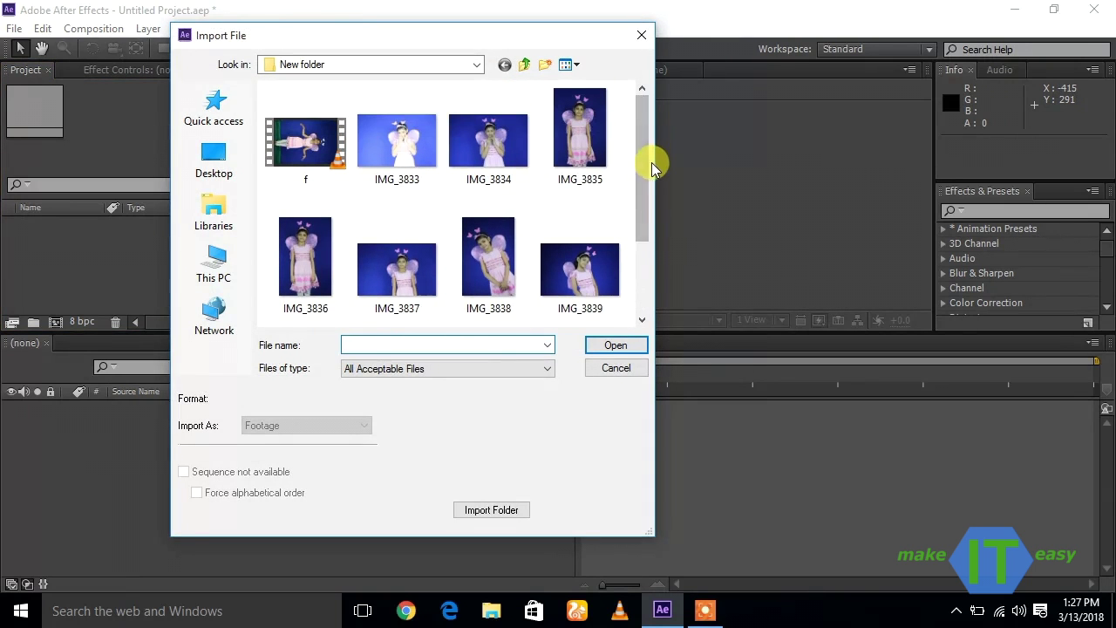
{"action": "left_click_drag", "start_coordinate": [637, 224], "coordinate": [646, 266]}
{"action": "left_click", "coordinate": [514, 292]}
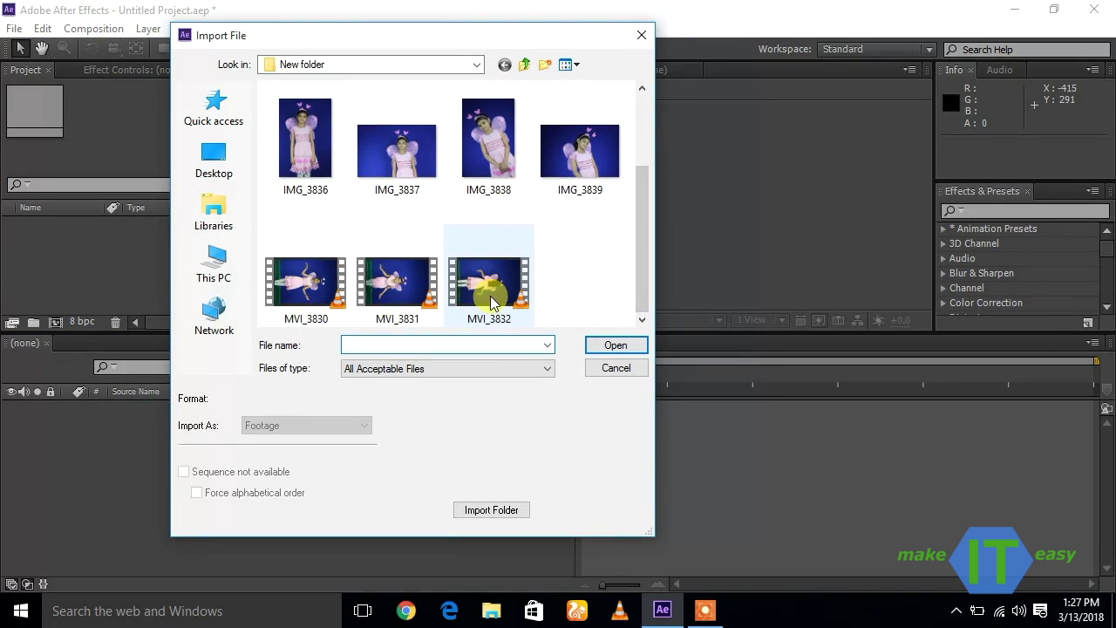
{"action": "left_click", "coordinate": [608, 346]}
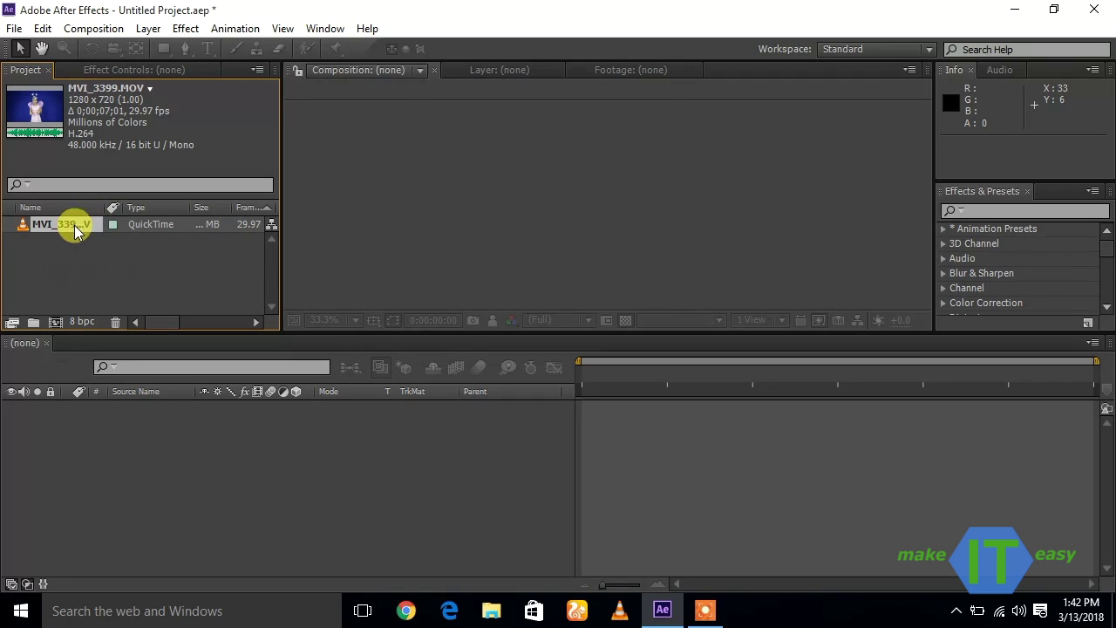
Step: Create a composition from the MVI_3399.MOV footage, scrub its layer to about two seconds and return to the beginning
{"action": "left_click_drag", "start_coordinate": [75, 224], "coordinate": [59, 318]}
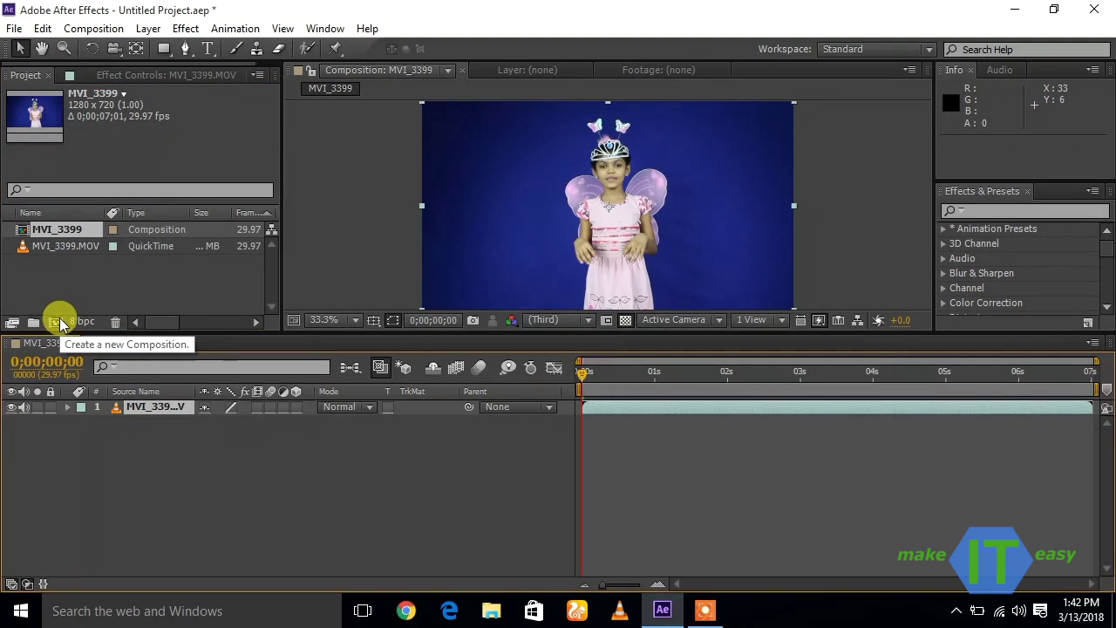
{"action": "left_click", "coordinate": [175, 410]}
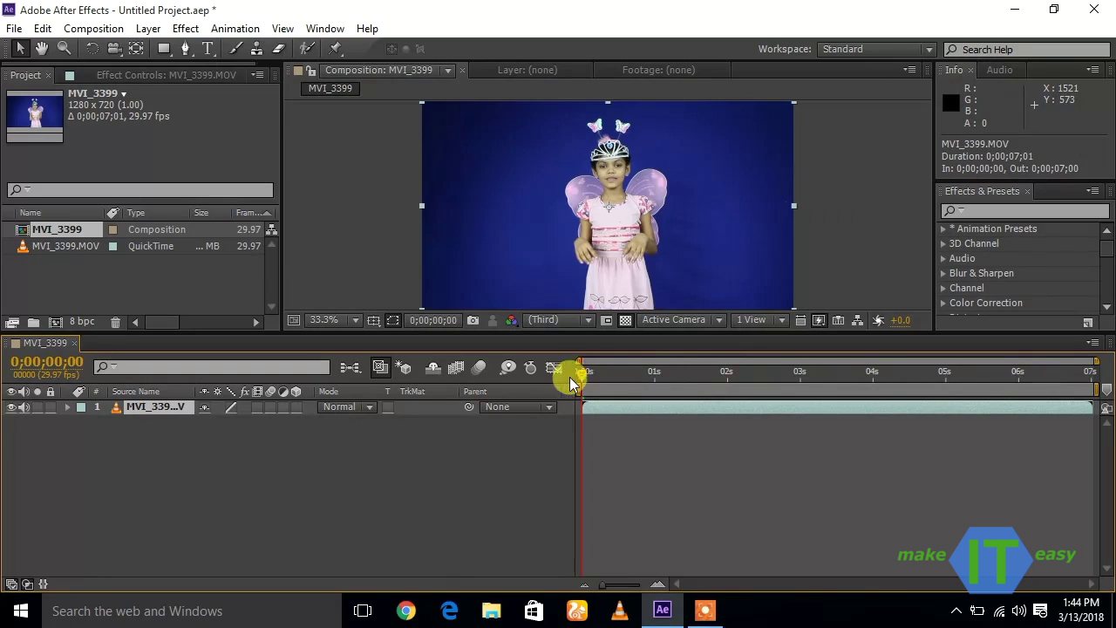
{"action": "left_click_drag", "start_coordinate": [582, 377], "coordinate": [717, 378]}
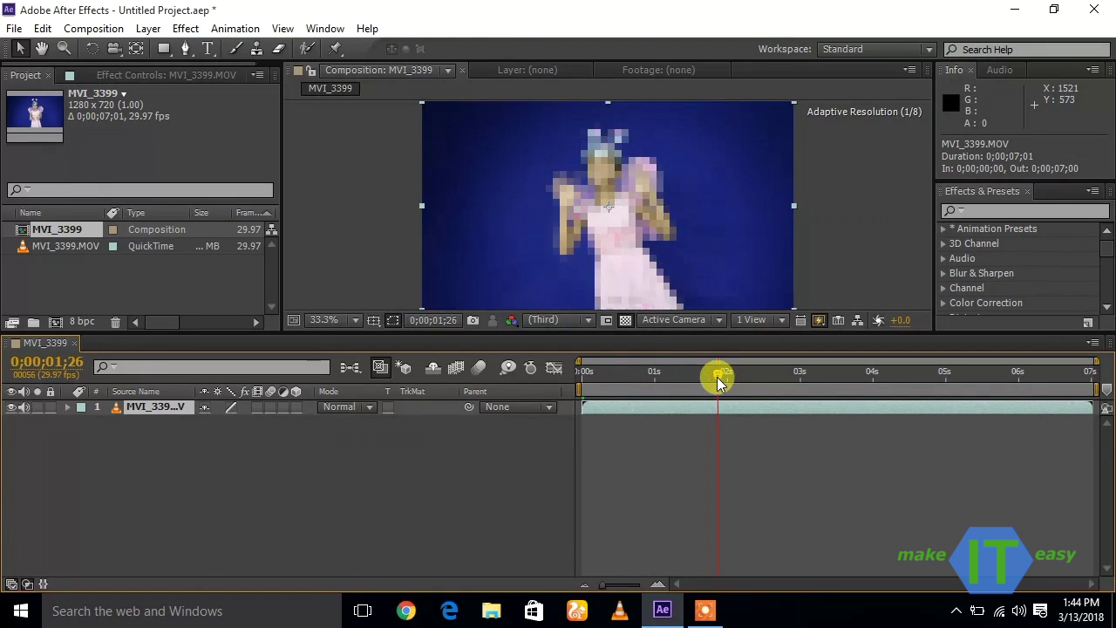
{"action": "left_click", "coordinate": [660, 371]}
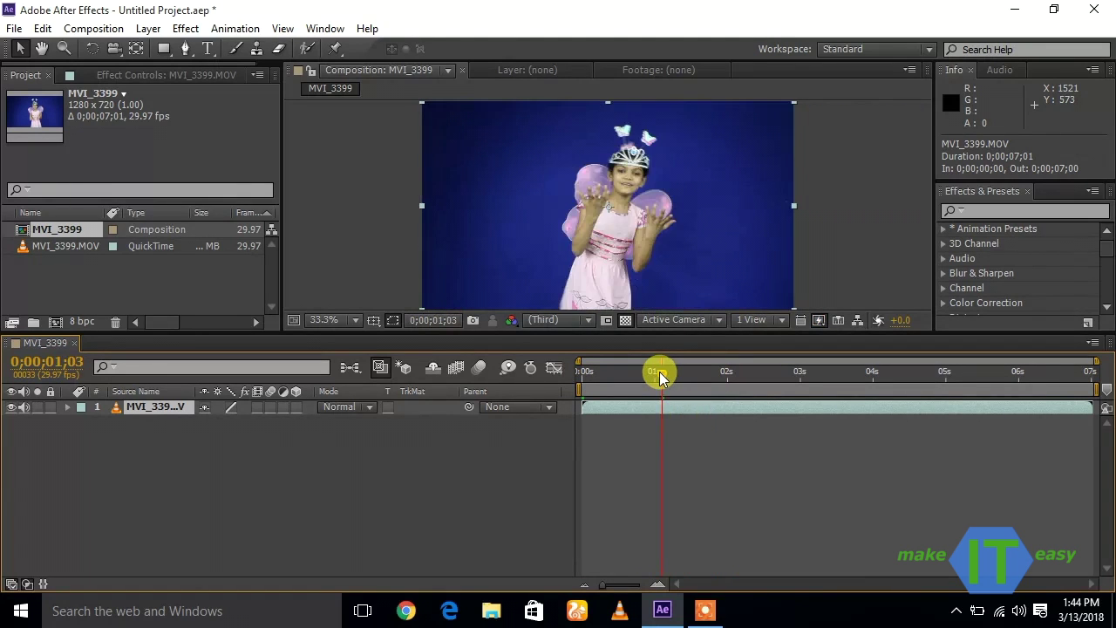
{"action": "left_click", "coordinate": [583, 371]}
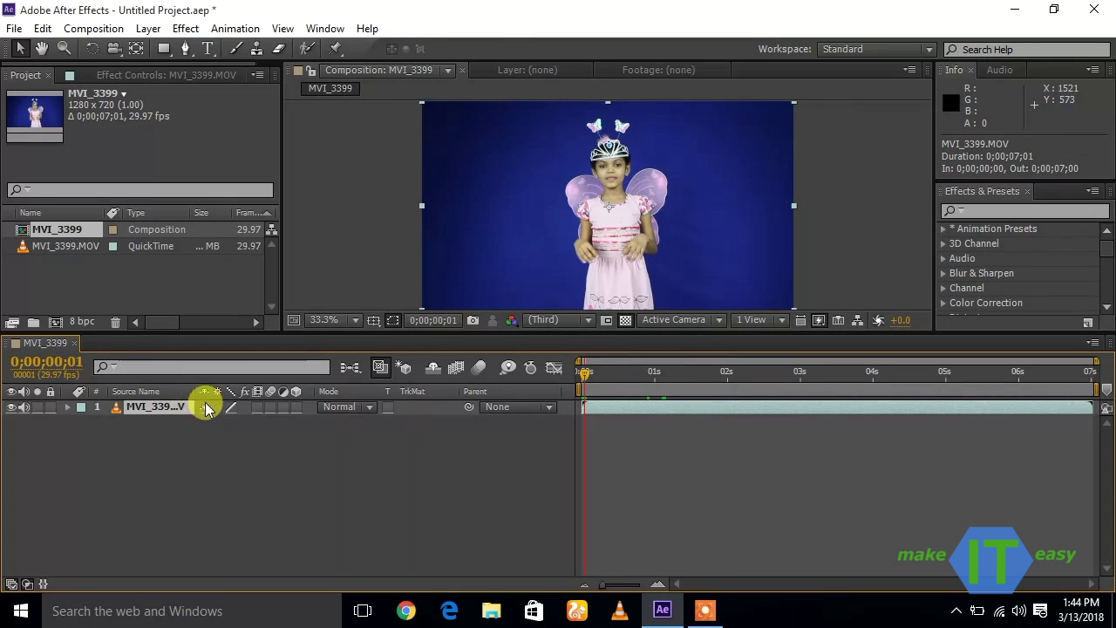